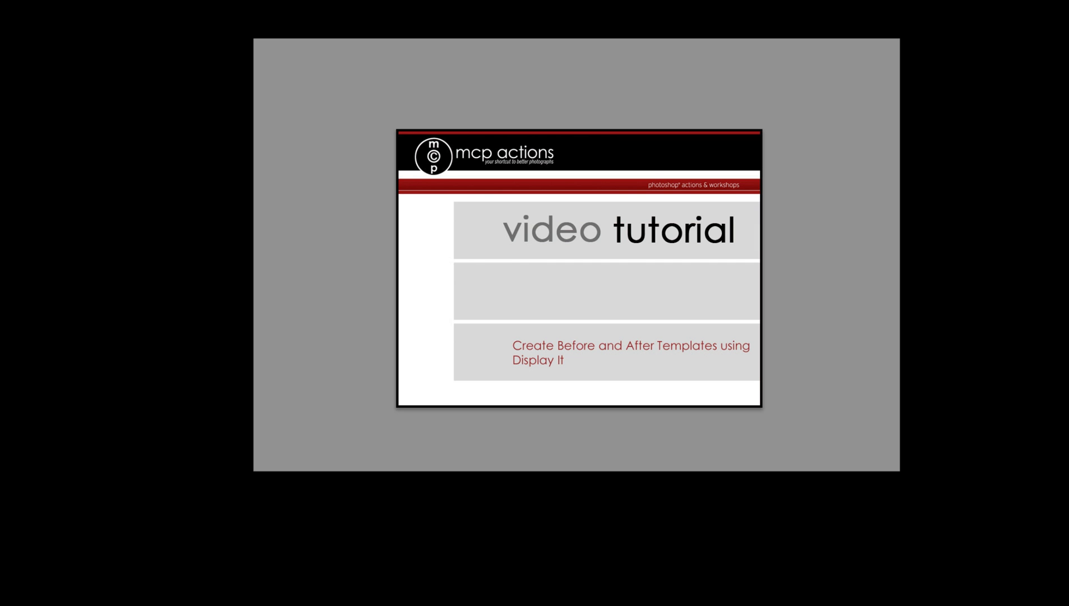
# Select the portrait in the template collection and create a 'Before and After' collection containing it.
pyautogui.click(169, 328)
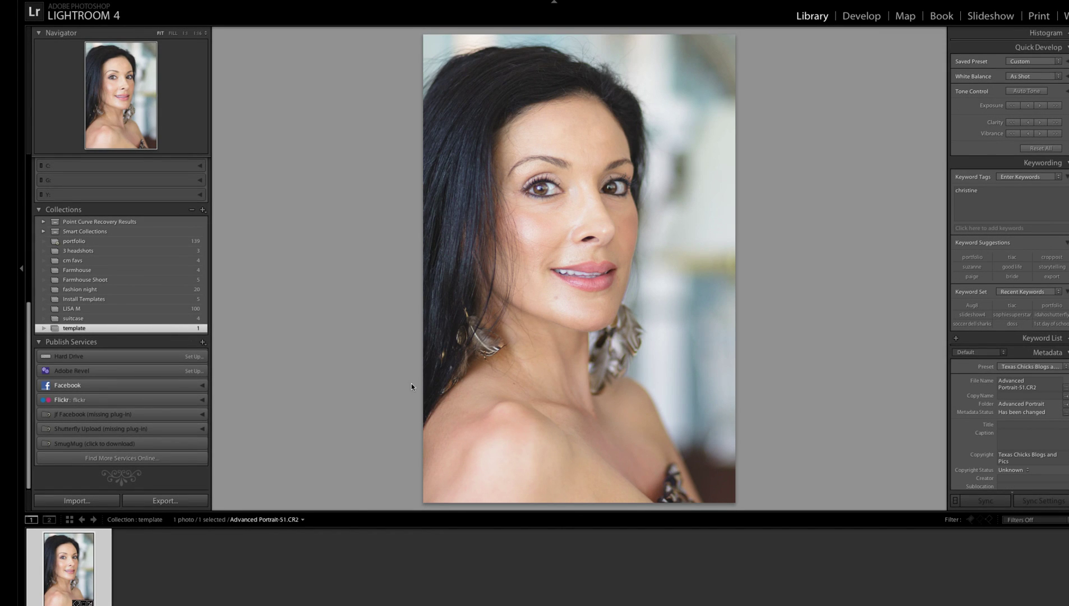
pyautogui.click(203, 209)
pyautogui.click(213, 219)
pyautogui.write('B')
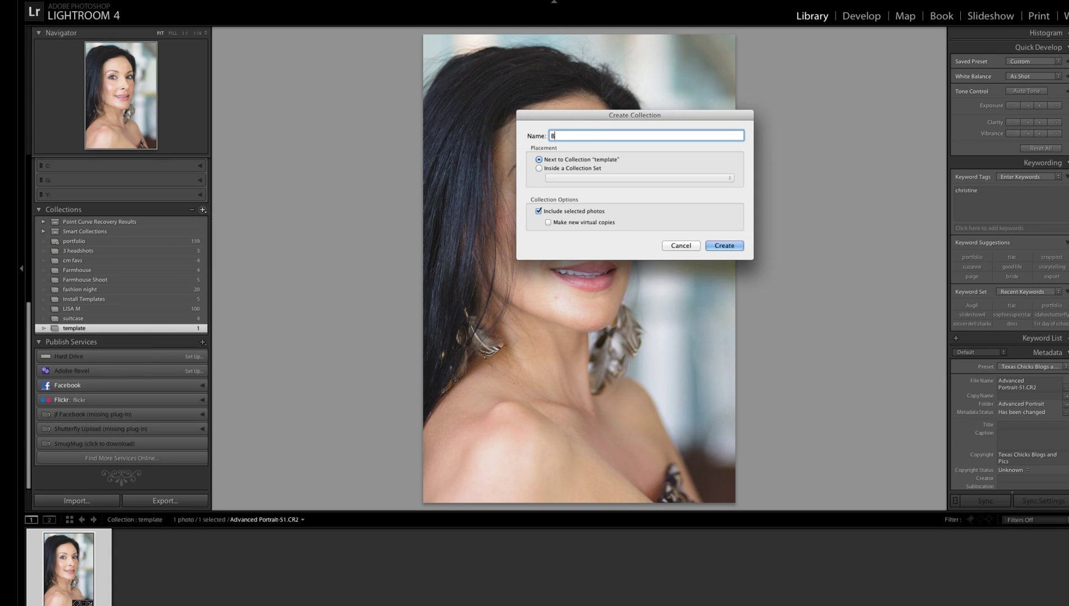
pyautogui.write('efore and After')
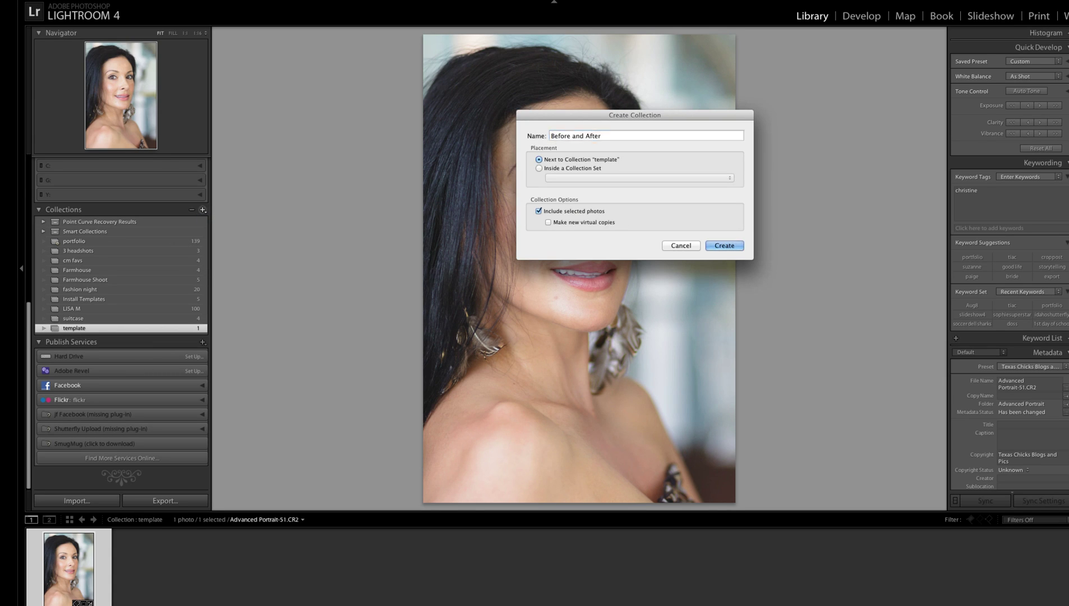
pyautogui.press('Return')
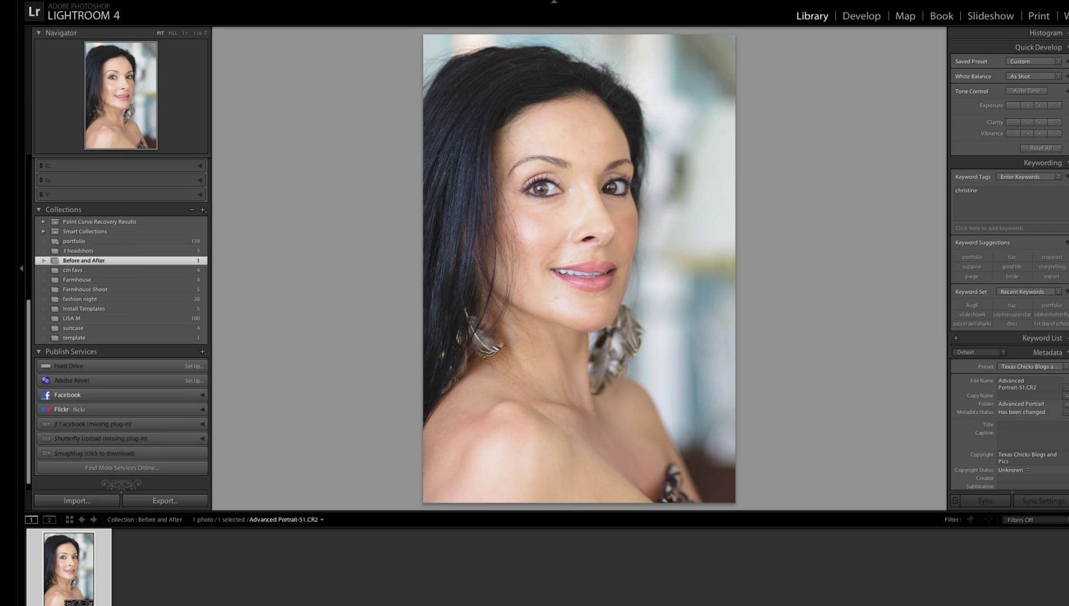
# In Develop, use History to revert the portrait to its earlier Crop Rectangle state.
pyautogui.click(862, 15)
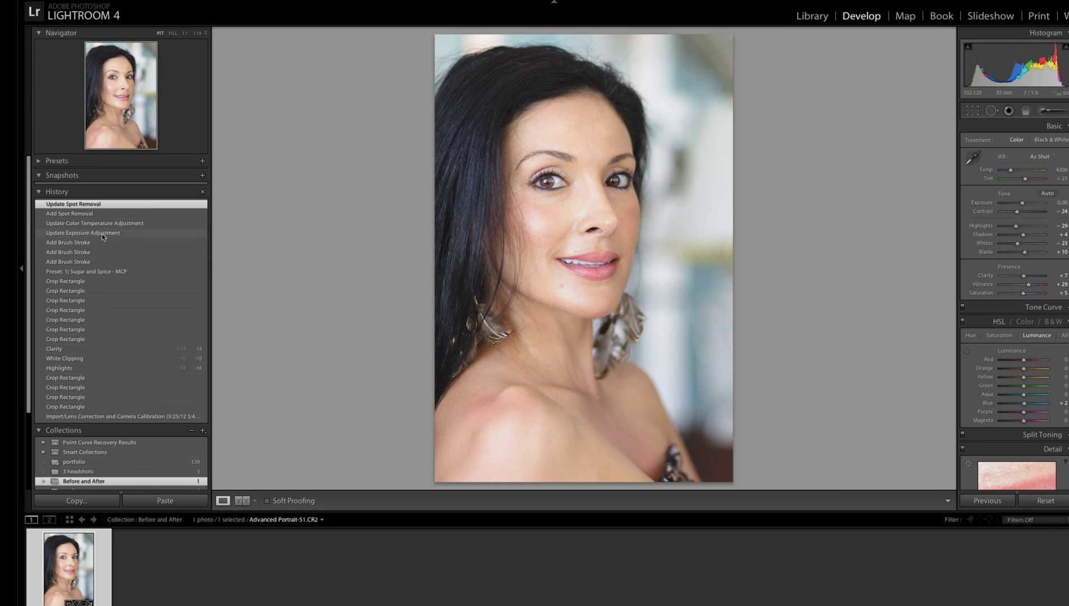
pyautogui.click(106, 415)
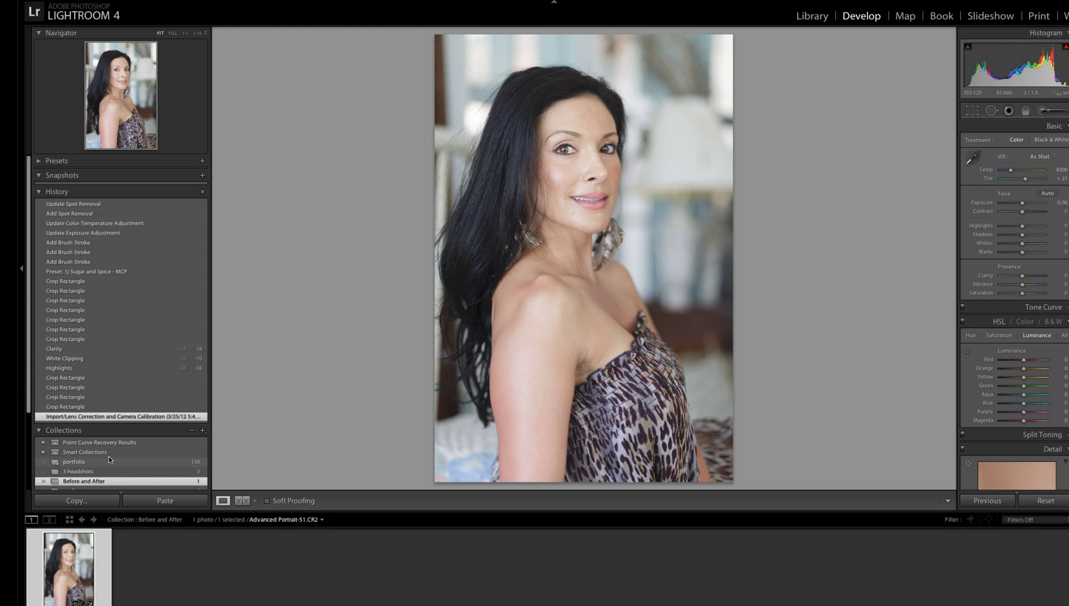
pyautogui.click(78, 286)
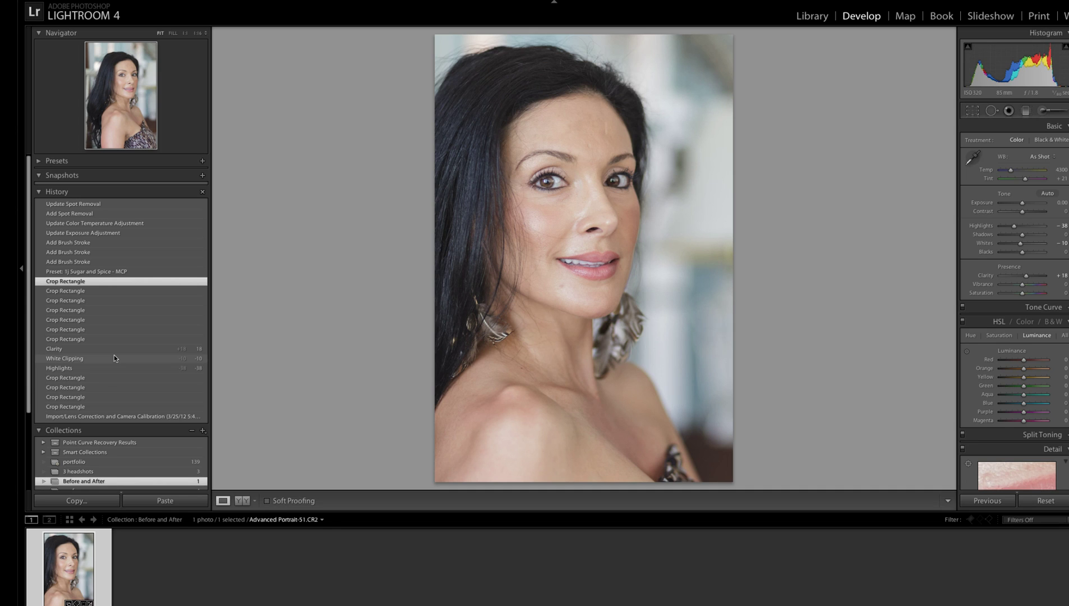
# Make a virtual copy at the cropped state, then restore the original to Update Spot Removal.
pyautogui.rightClick(533, 293)
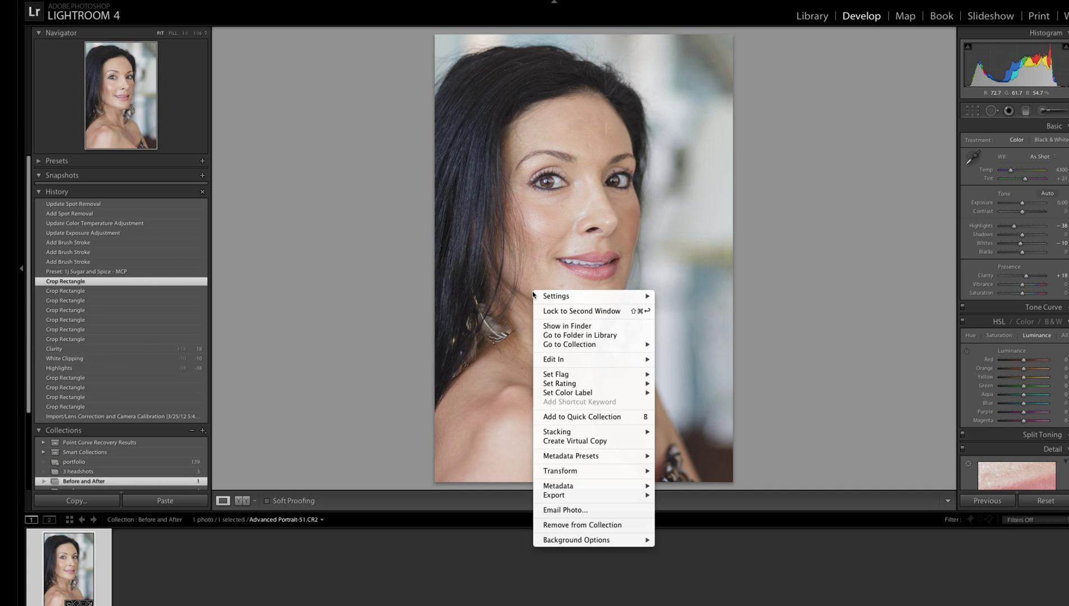
pyautogui.click(563, 442)
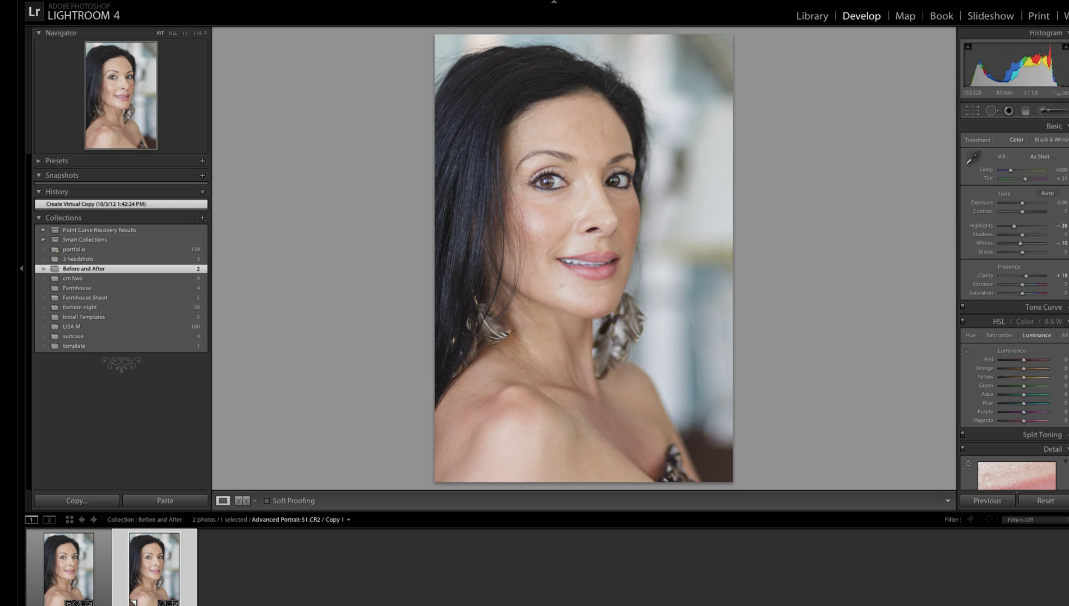
pyautogui.click(69, 567)
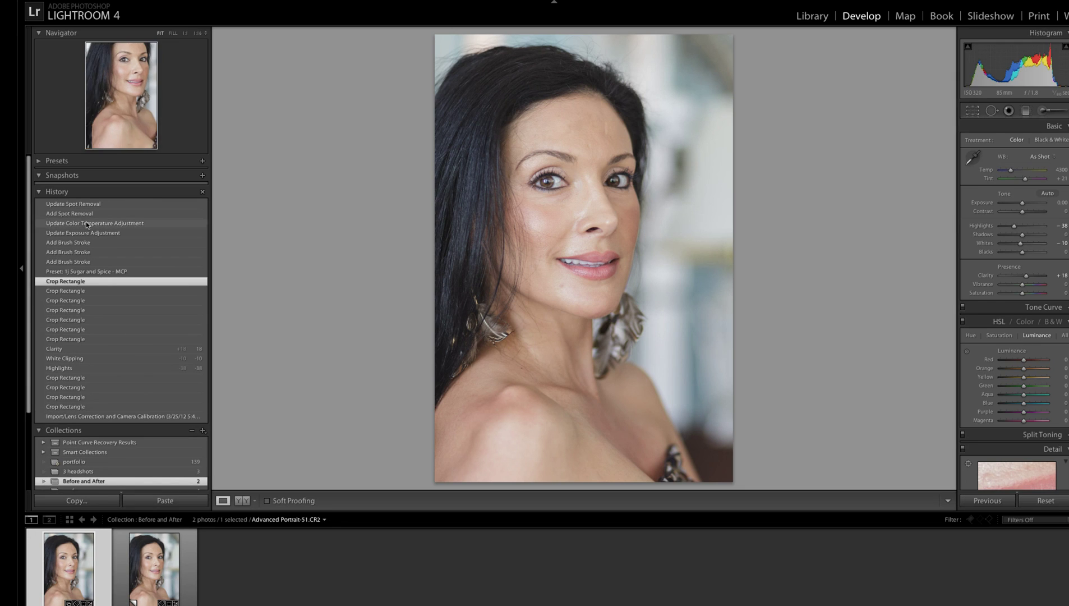
pyautogui.click(94, 206)
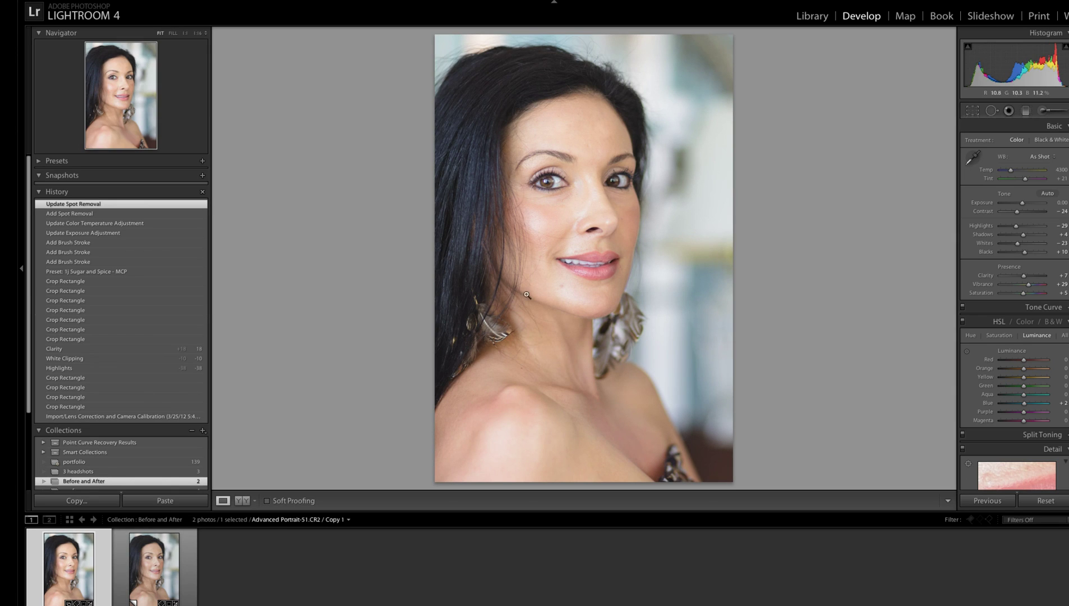
# In Print, apply the '02b Side by Side Before and After' template from 002 MCP Duos for Web.
pyautogui.click(1038, 17)
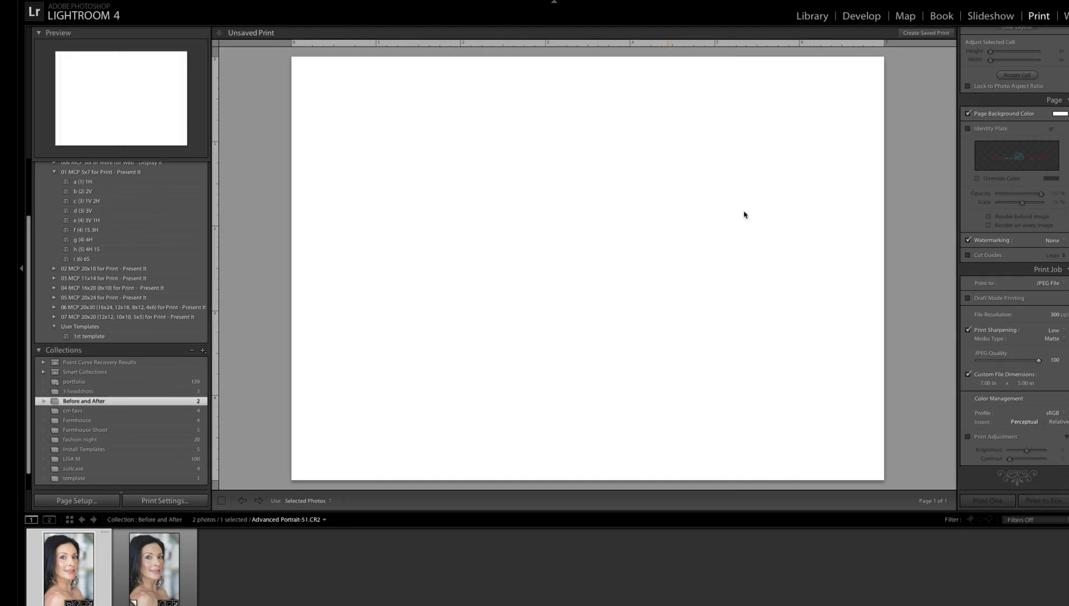
pyautogui.click(54, 173)
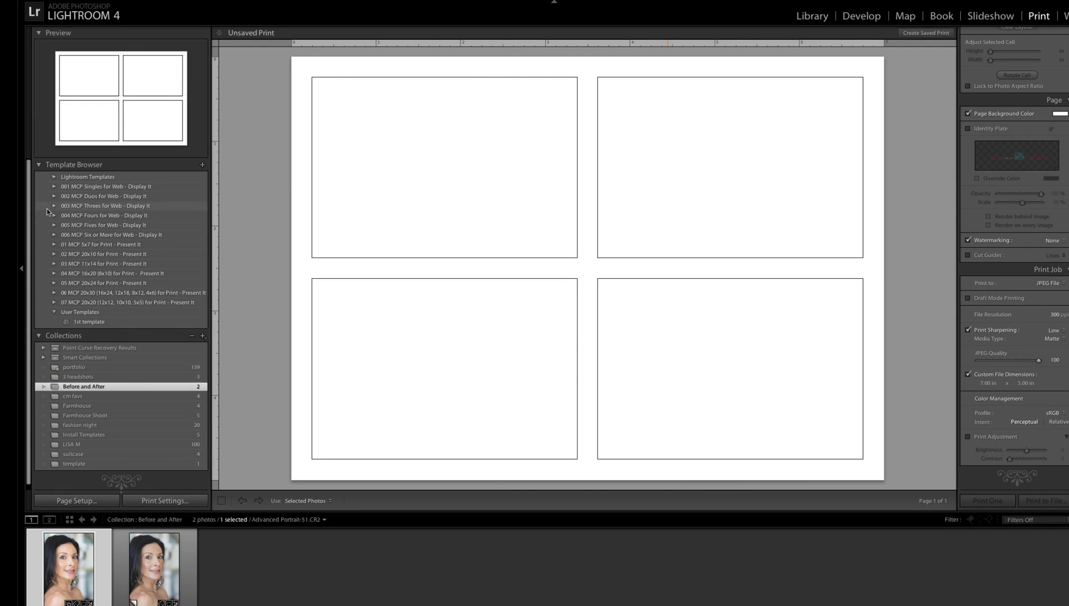
pyautogui.click(54, 196)
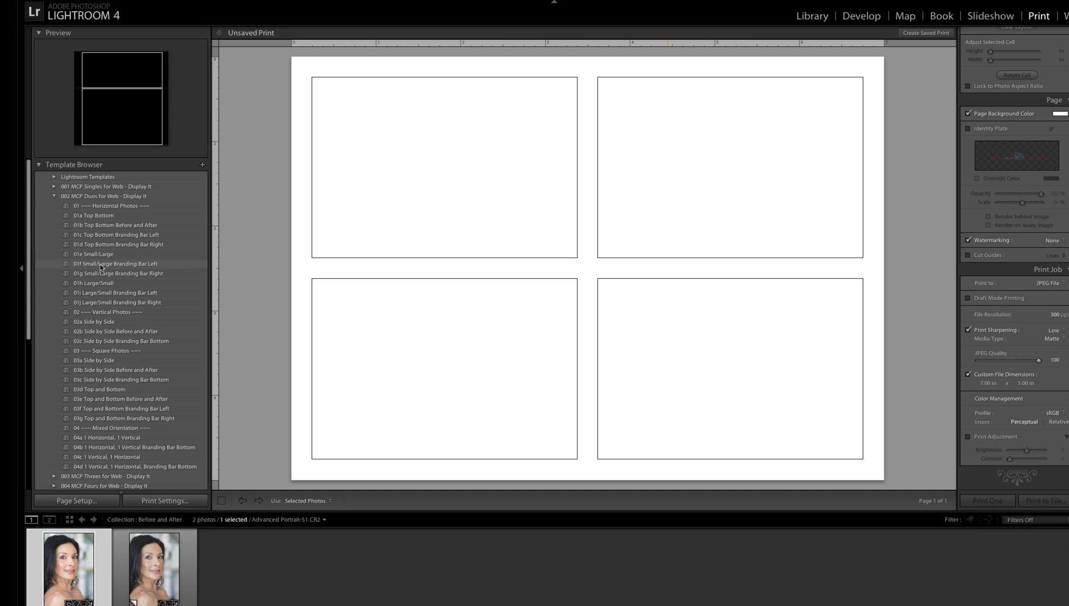
pyautogui.click(150, 334)
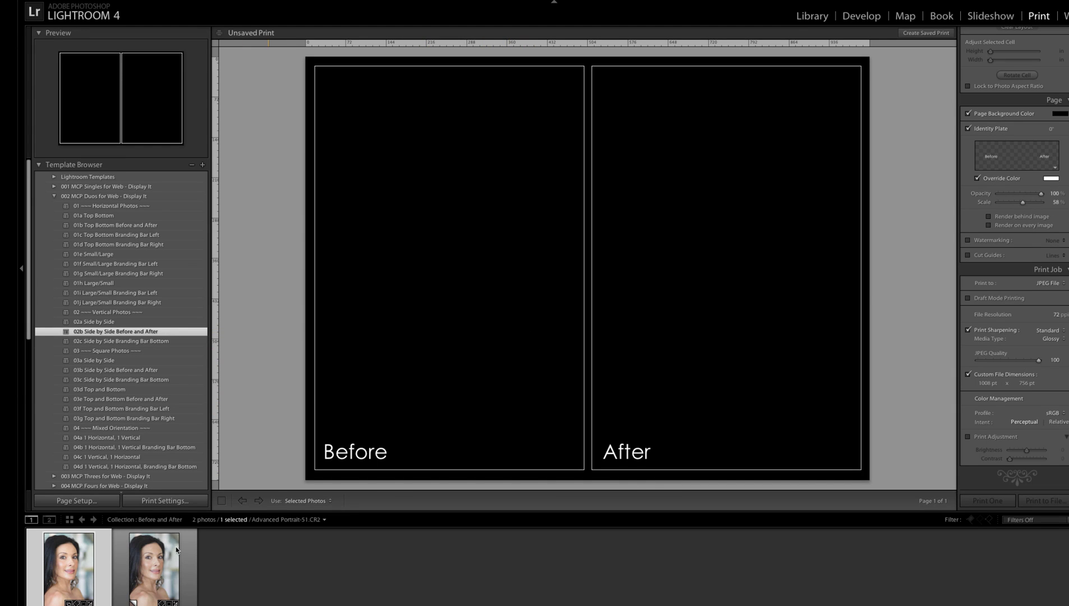
# Place the virtual copy in the Before cell and the edited original in the After cell.
pyautogui.click(146, 585)
pyautogui.moveTo(147, 585); pyautogui.dragTo(439, 283)
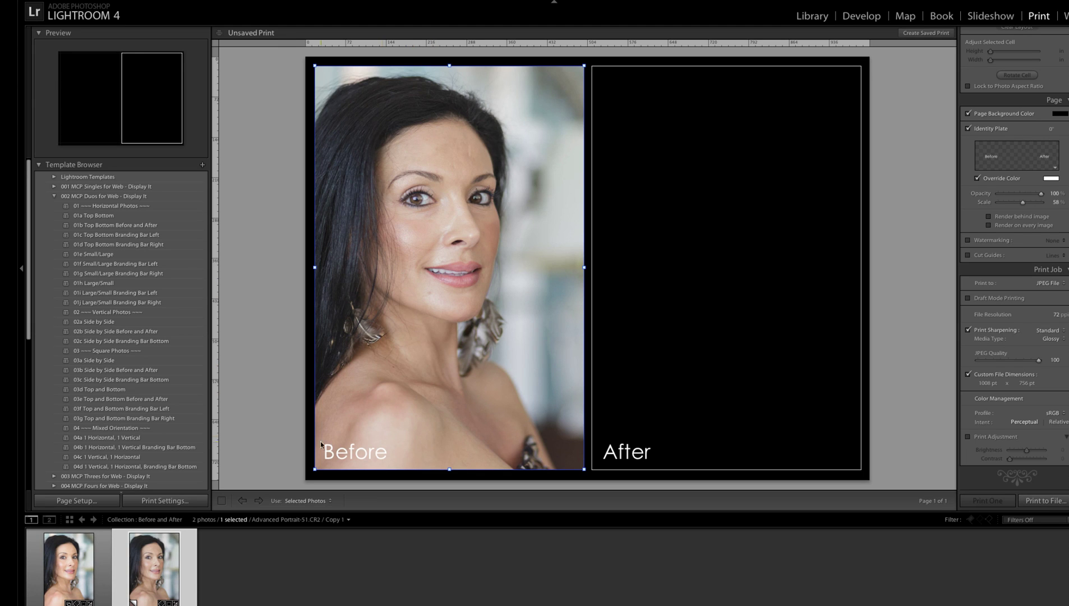
pyautogui.moveTo(70, 572); pyautogui.dragTo(668, 304)
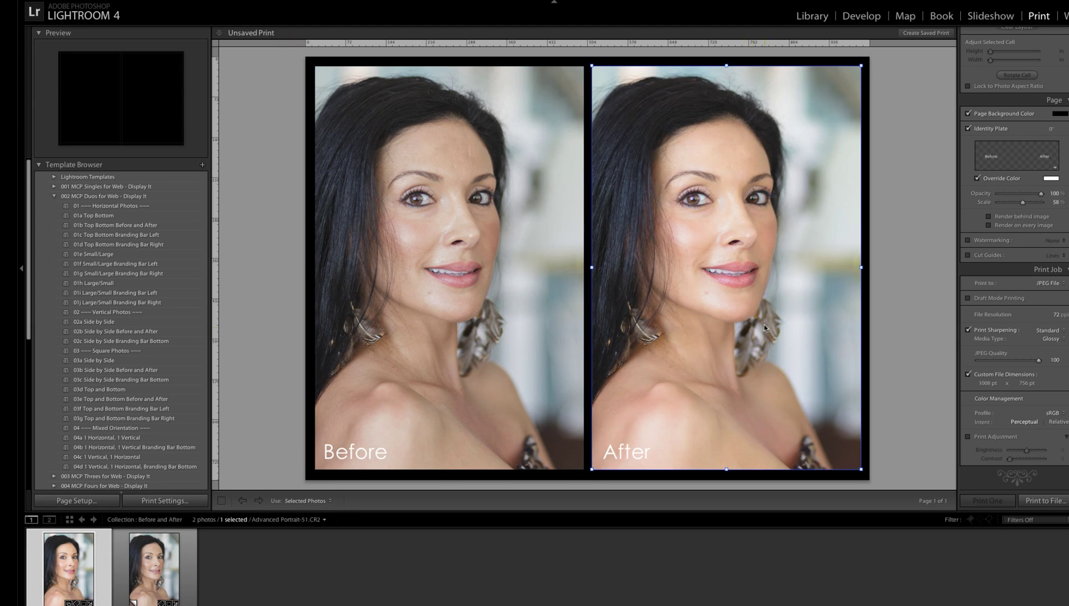
pyautogui.click(919, 295)
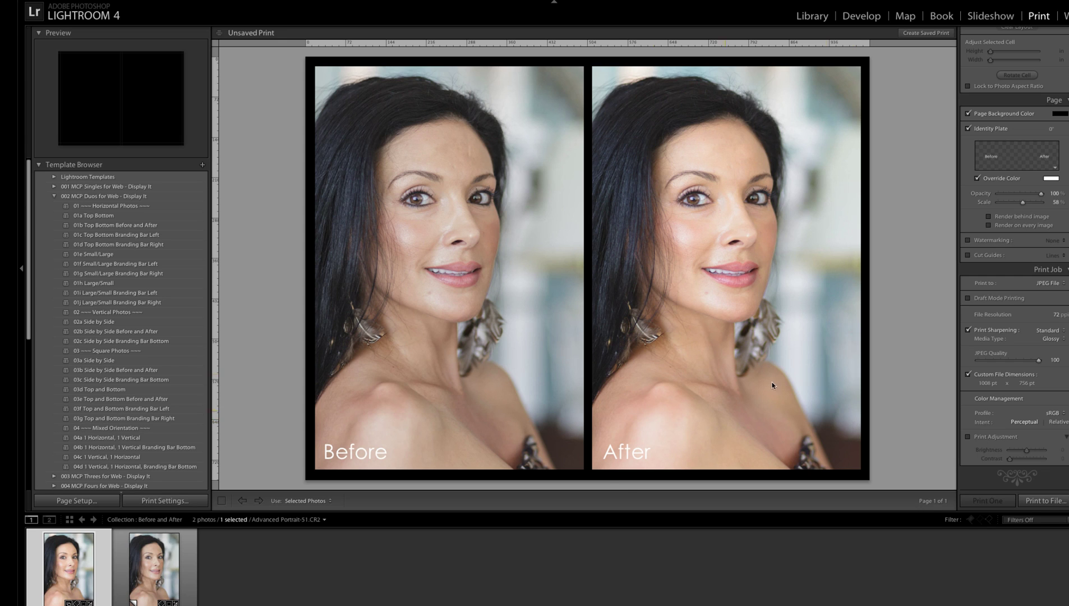
# Scale the Before/After identity plate up to 66% and nudge it right along the photos' bottom.
pyautogui.click(623, 462)
pyautogui.moveTo(653, 430); pyautogui.dragTo(697, 415)
pyautogui.moveTo(658, 446)
pyautogui.mouseDown()
pyautogui.moveTo(660, 429)
pyautogui.moveTo(713, 421)
pyautogui.moveTo(693, 443)
pyautogui.moveTo(660, 444)
pyautogui.mouseUp()
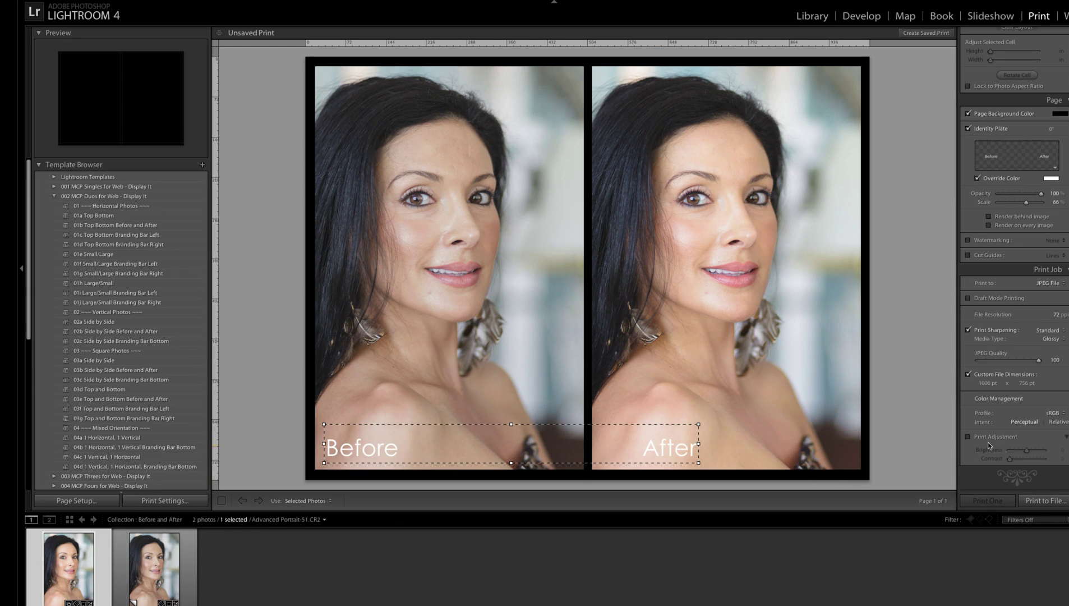
pyautogui.click(929, 436)
pyautogui.scroll(3, 992, 308)
pyautogui.scroll(2, 992, 305)
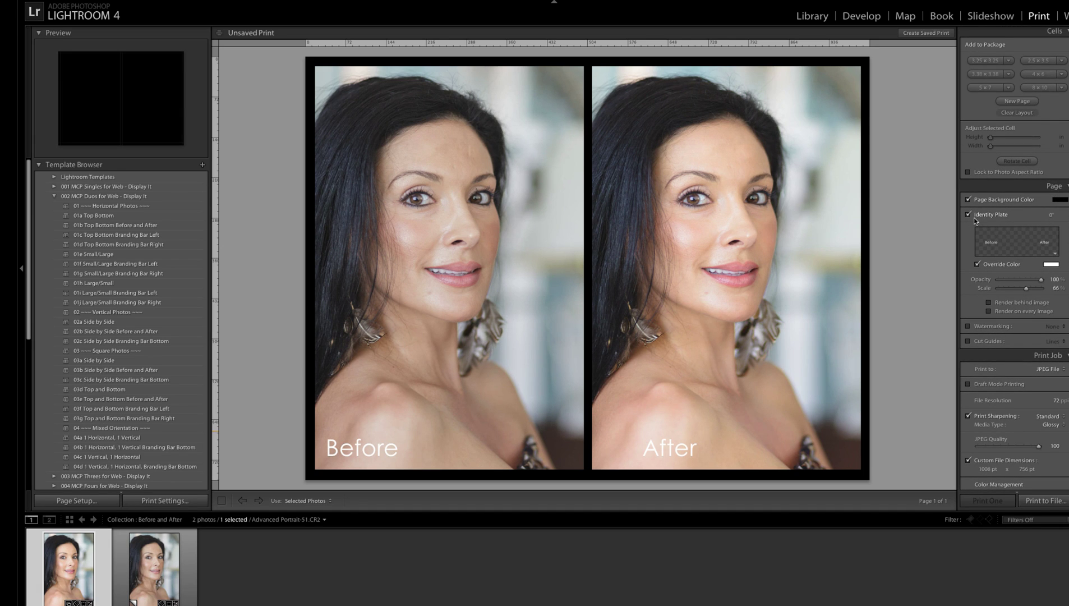
# Enable Override Color for the identity plate and set the Before/After captions to black.
pyautogui.click(976, 264)
pyautogui.click(1050, 266)
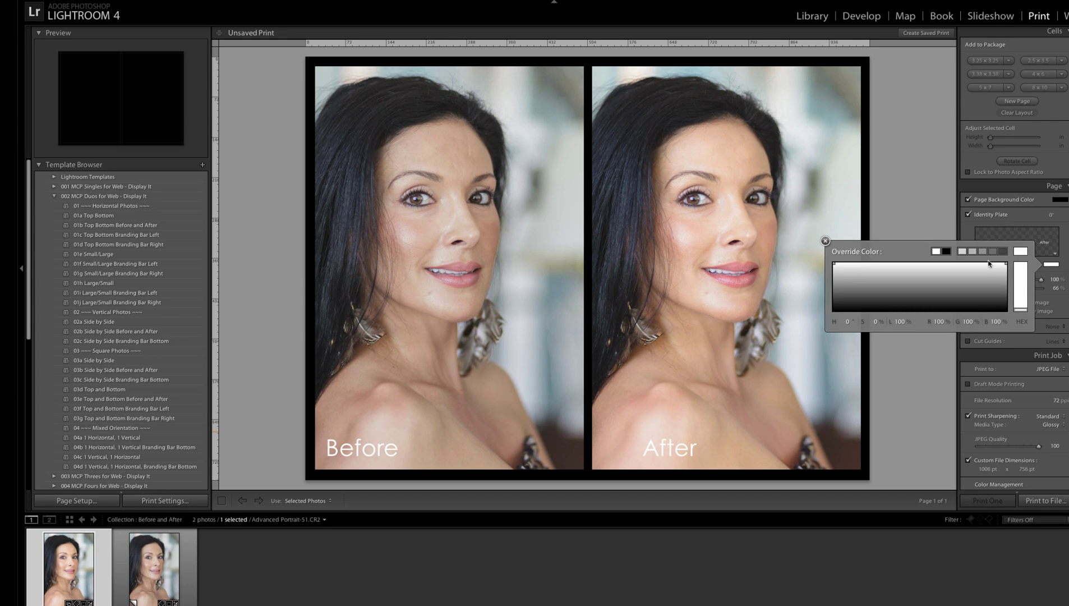
pyautogui.click(947, 251)
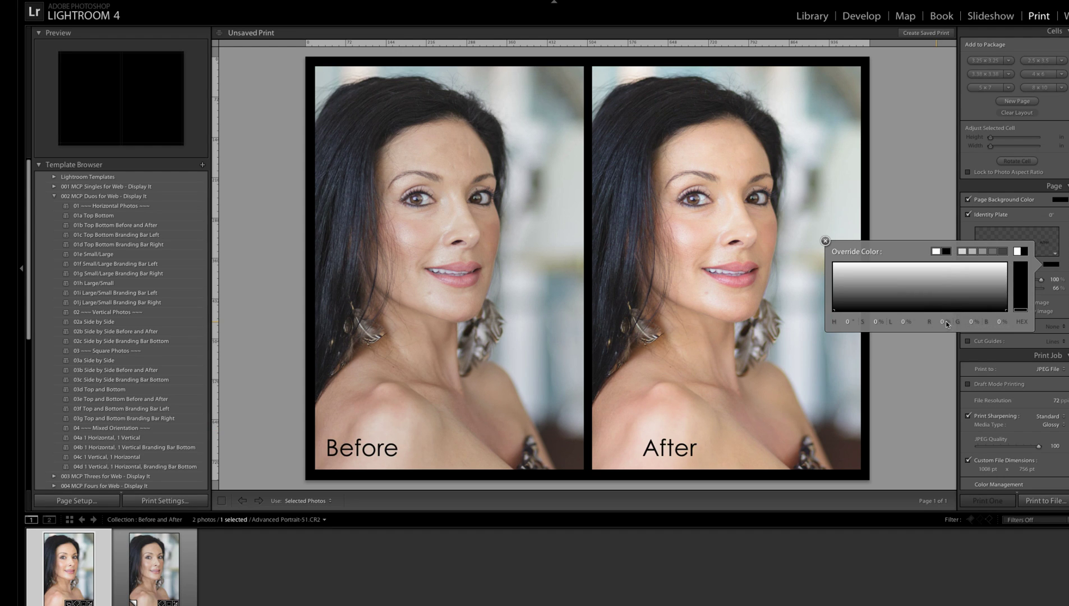
pyautogui.write('10')
pyautogui.press('Return')
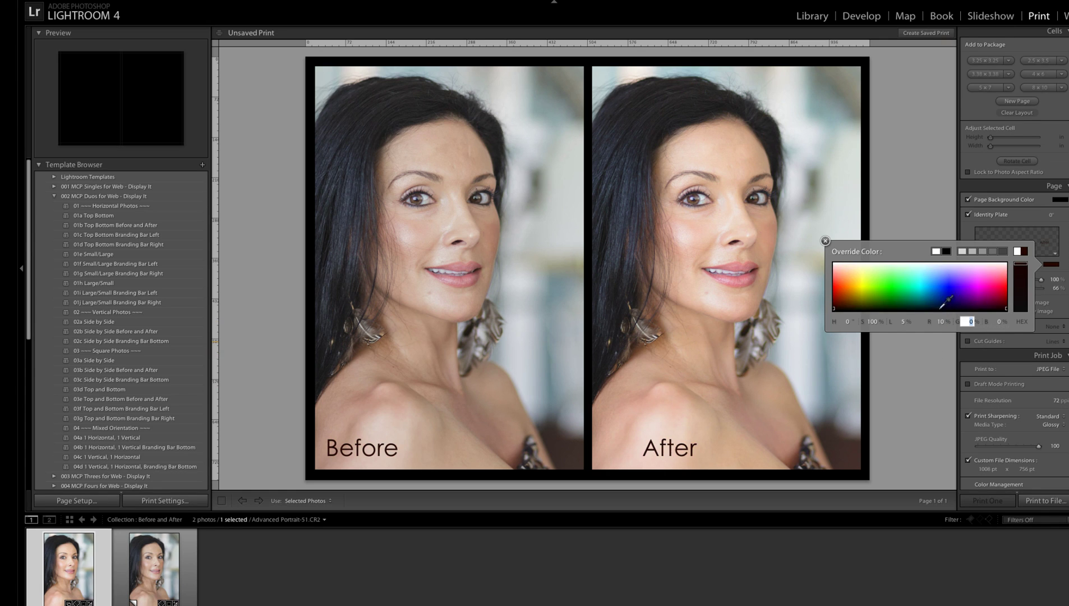
pyautogui.click(1001, 286)
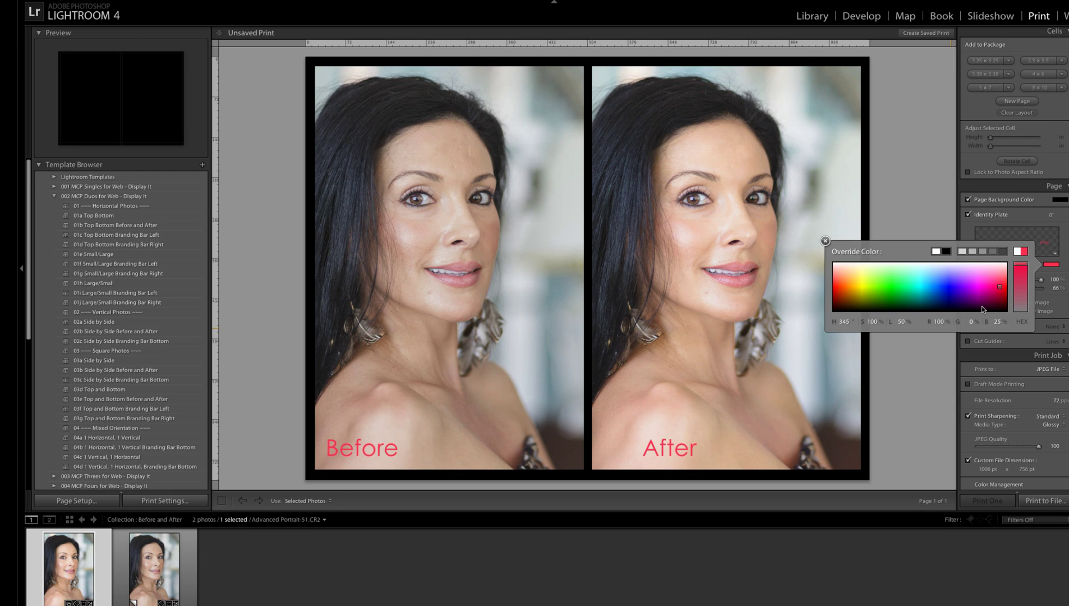
pyautogui.click(948, 251)
pyautogui.click(826, 242)
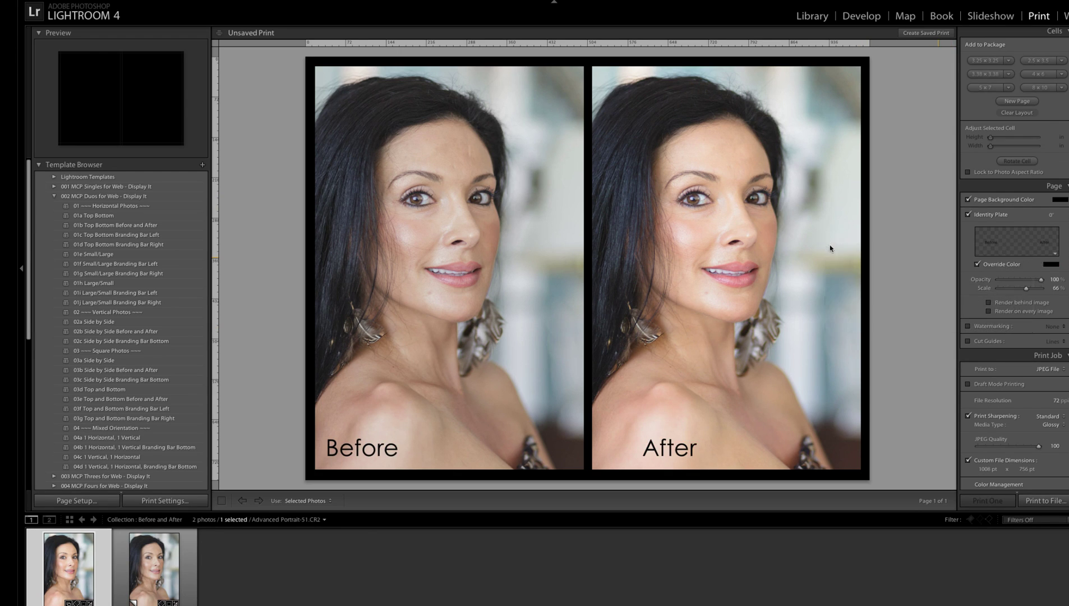